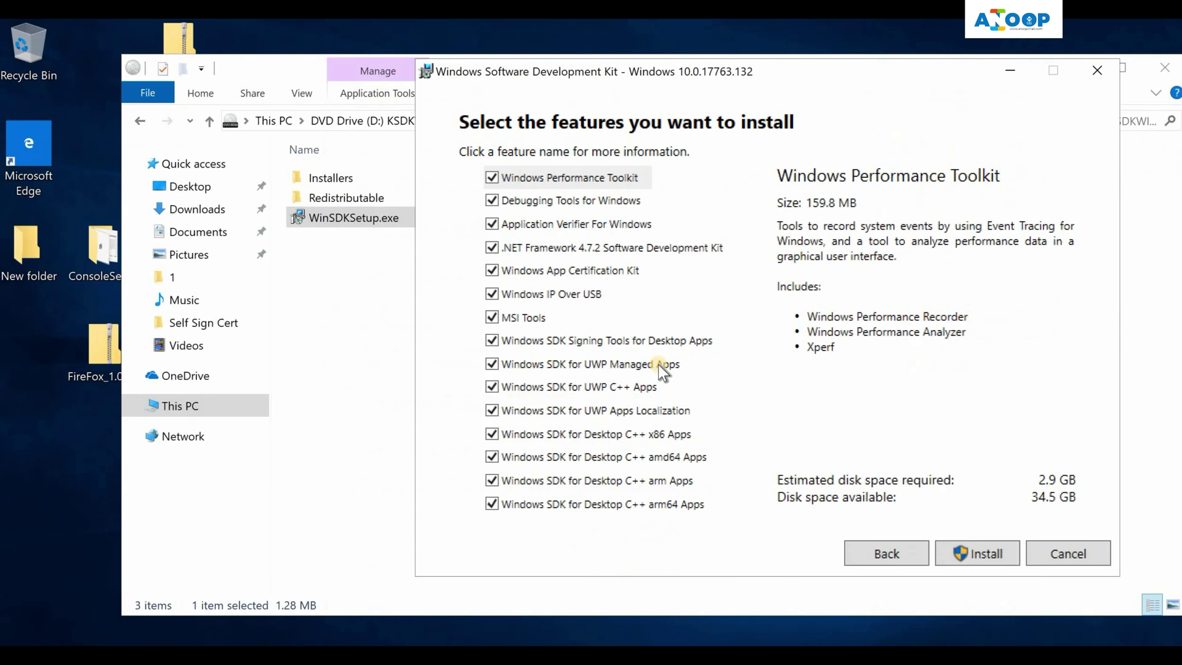
Install the Windows Software Development Kit with all listed features selected
click(977, 557)
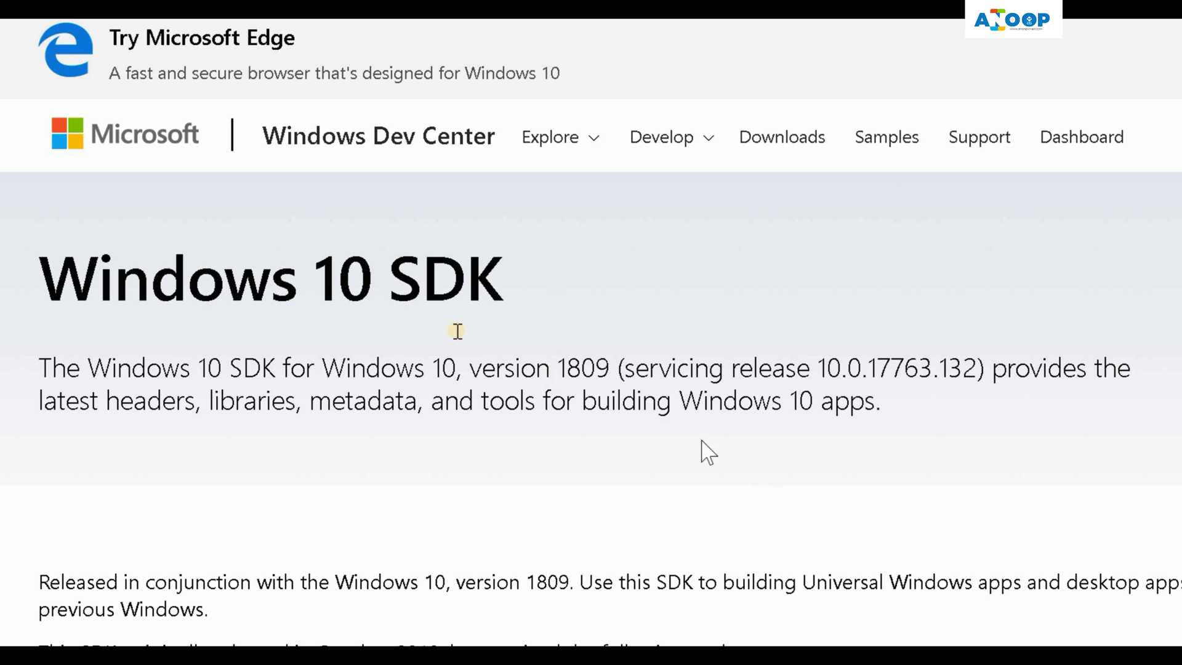
Review the Windows 10 SDK download page, covering the version, download options, system requirements and tool changes
drag(558, 368, 620, 368)
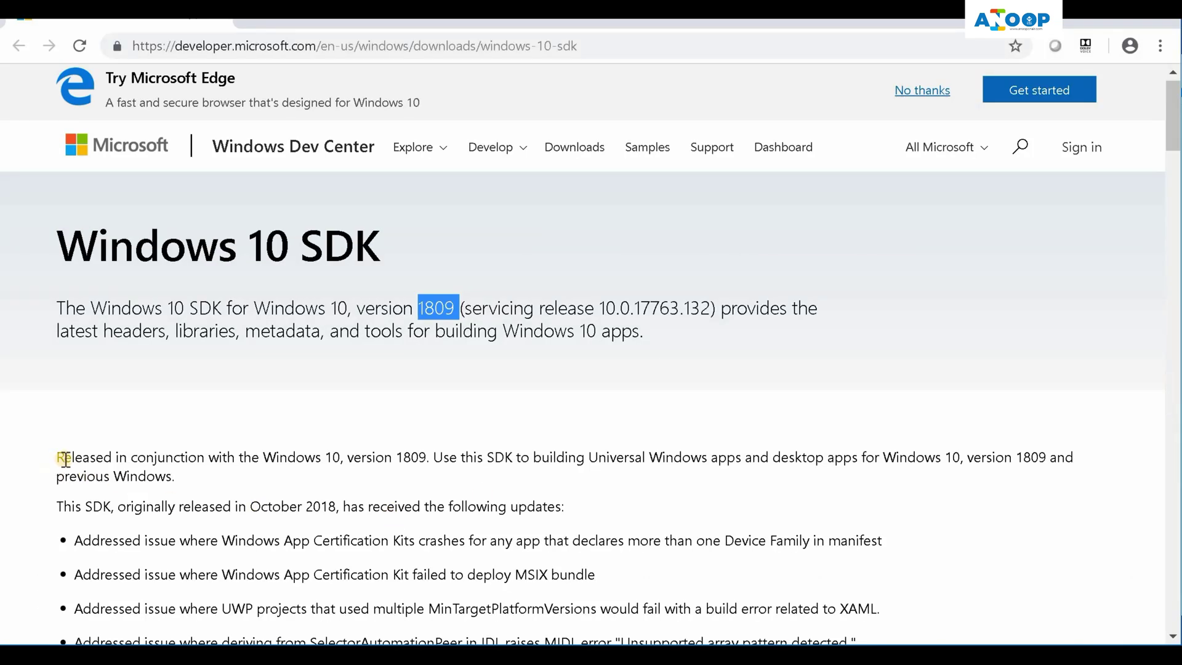
scroll(64, 458, down, 8)
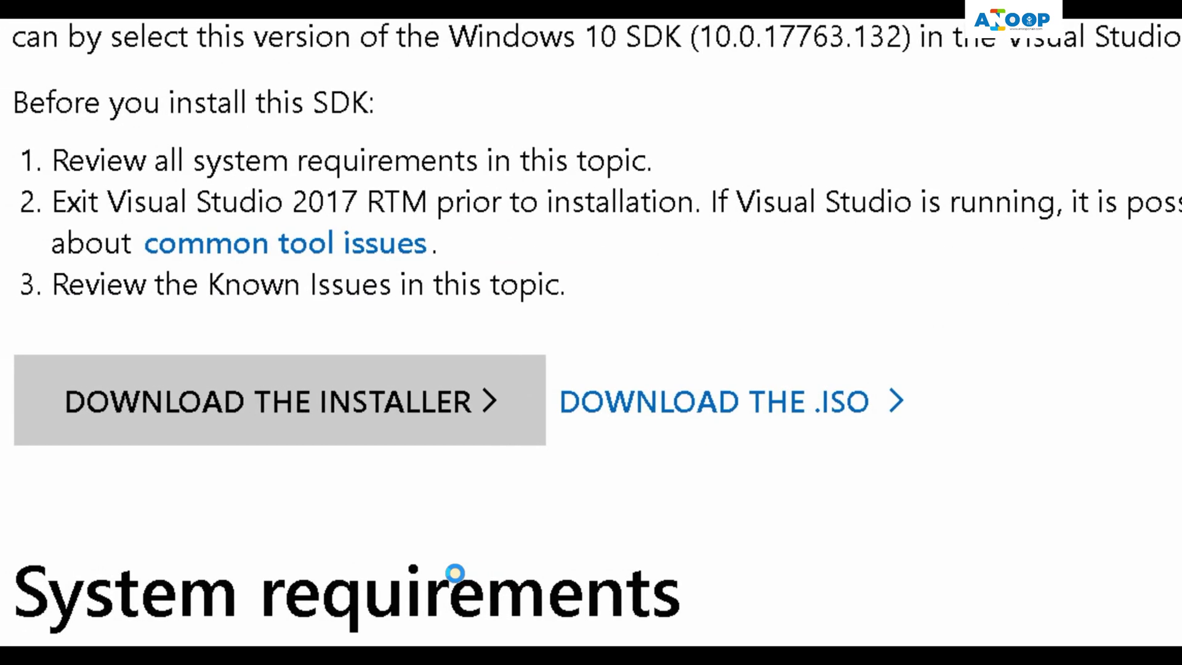
drag(1169, 179, 1174, 236)
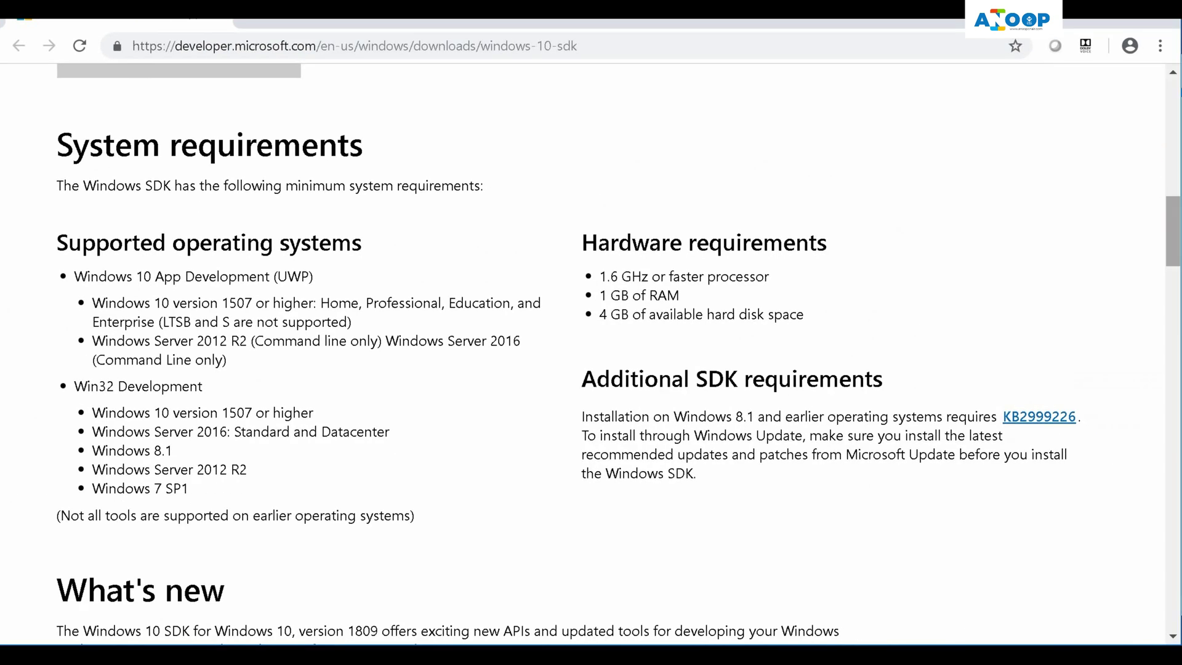
drag(1172, 241, 1174, 346)
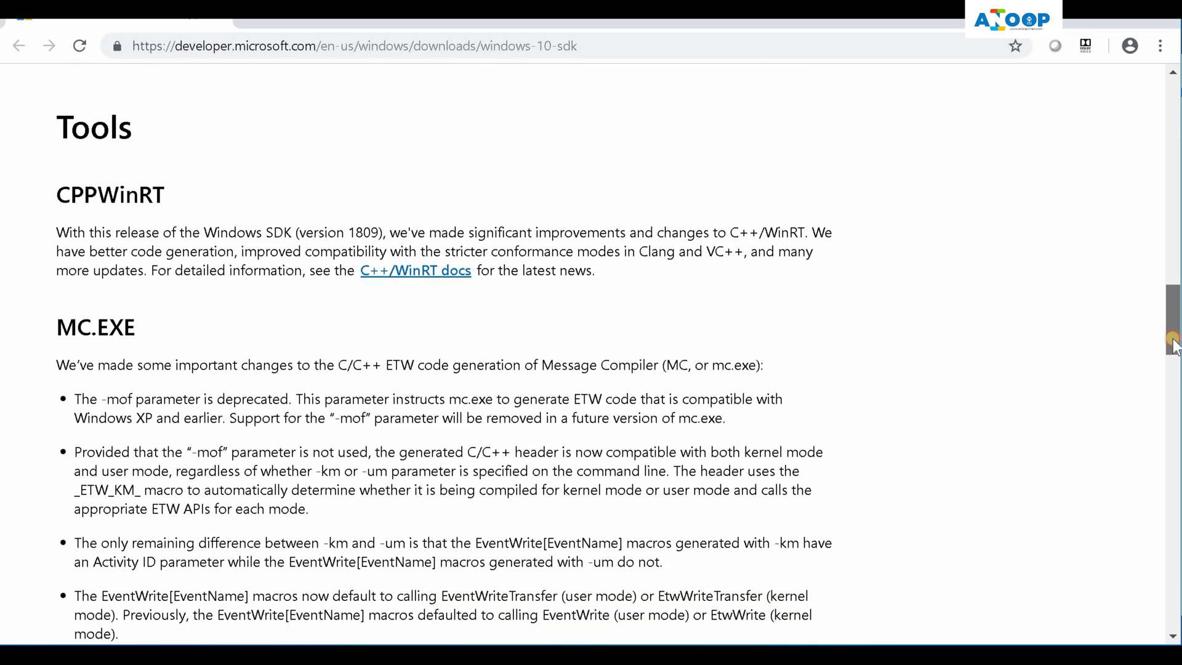
drag(1174, 346, 1170, 426)
scroll(1169, 424, down, 1)
scroll(1168, 425, down, 3)
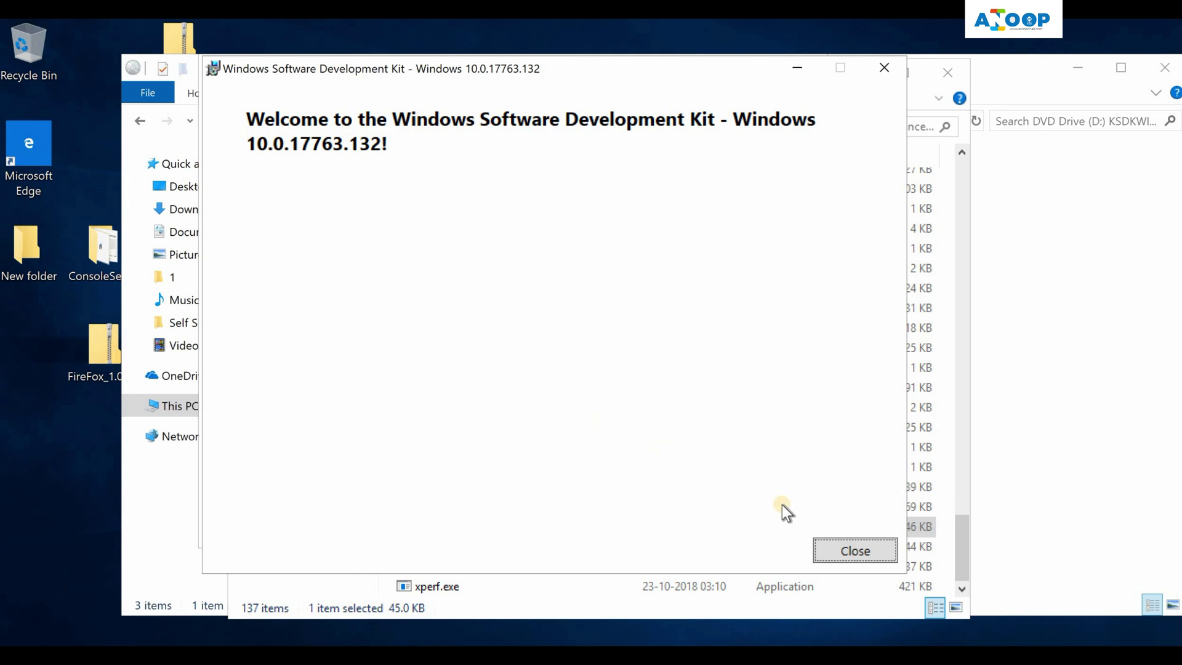
Close the Windows SDK setup window and the Windows Performance Recorder window
click(833, 545)
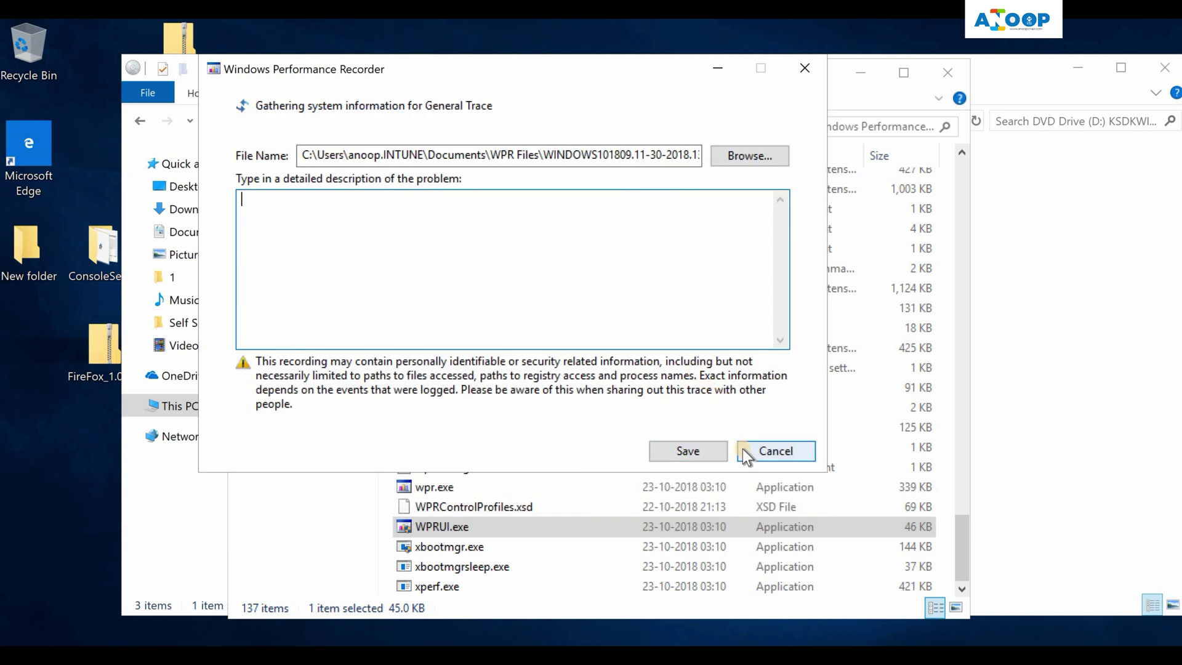
click(800, 66)
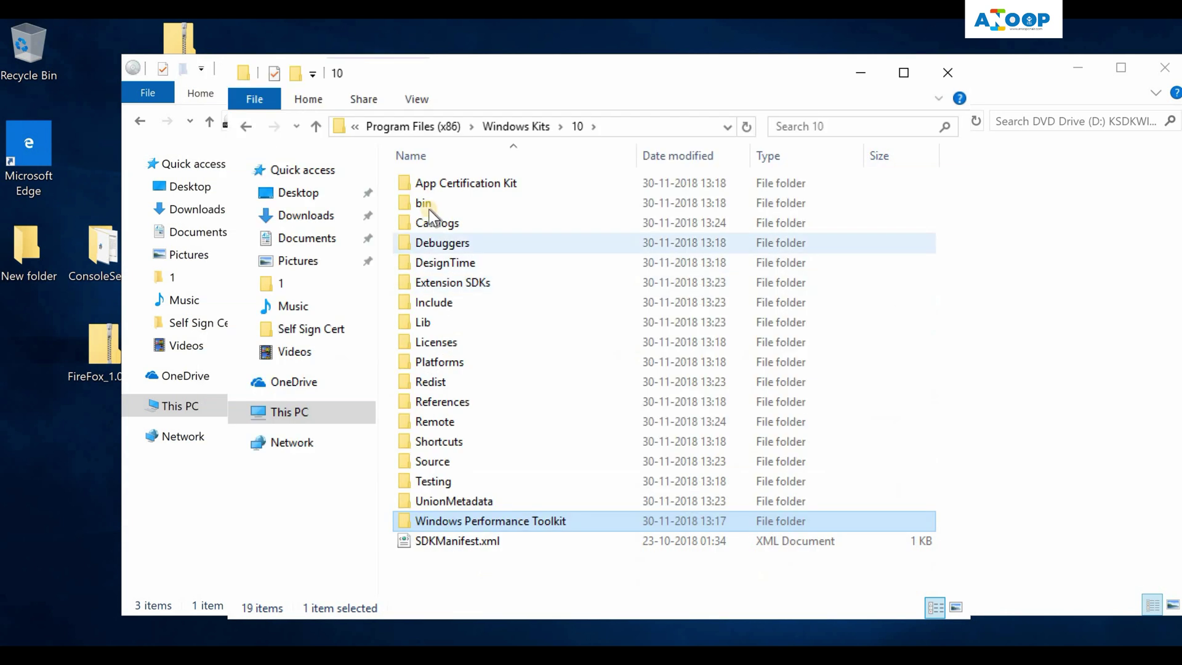
Open the x64 folder inside bin\10.0.17763.0 of the Windows Kits 10 directory
double_click(426, 201)
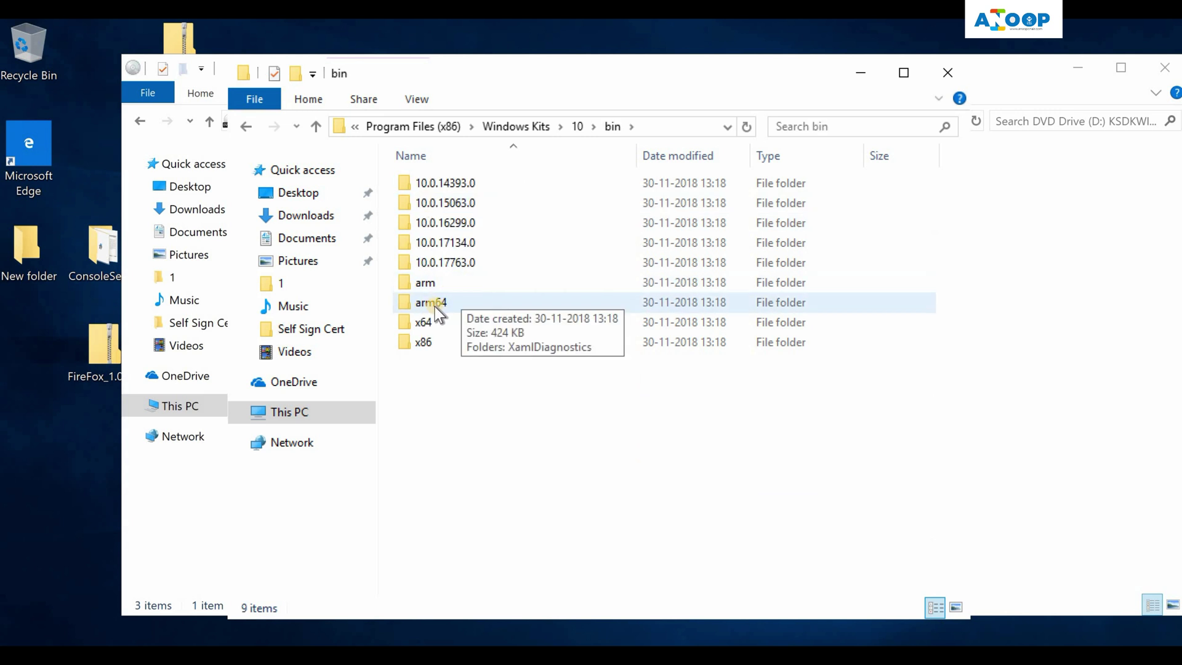
click(427, 321)
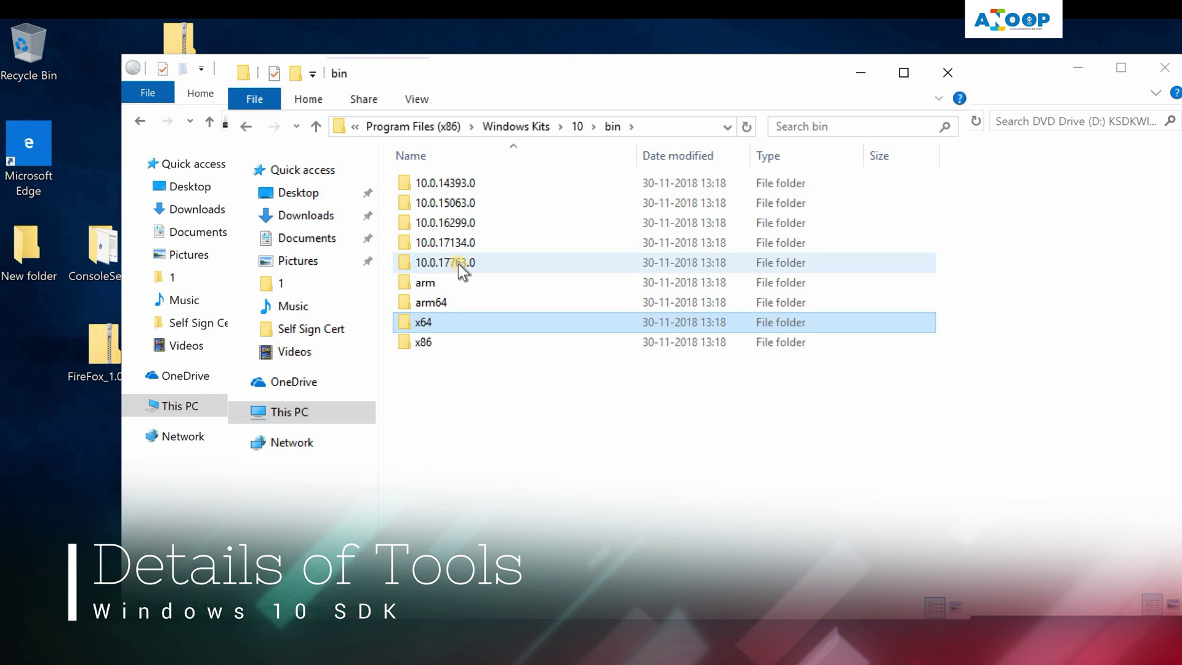
double_click(458, 264)
double_click(441, 227)
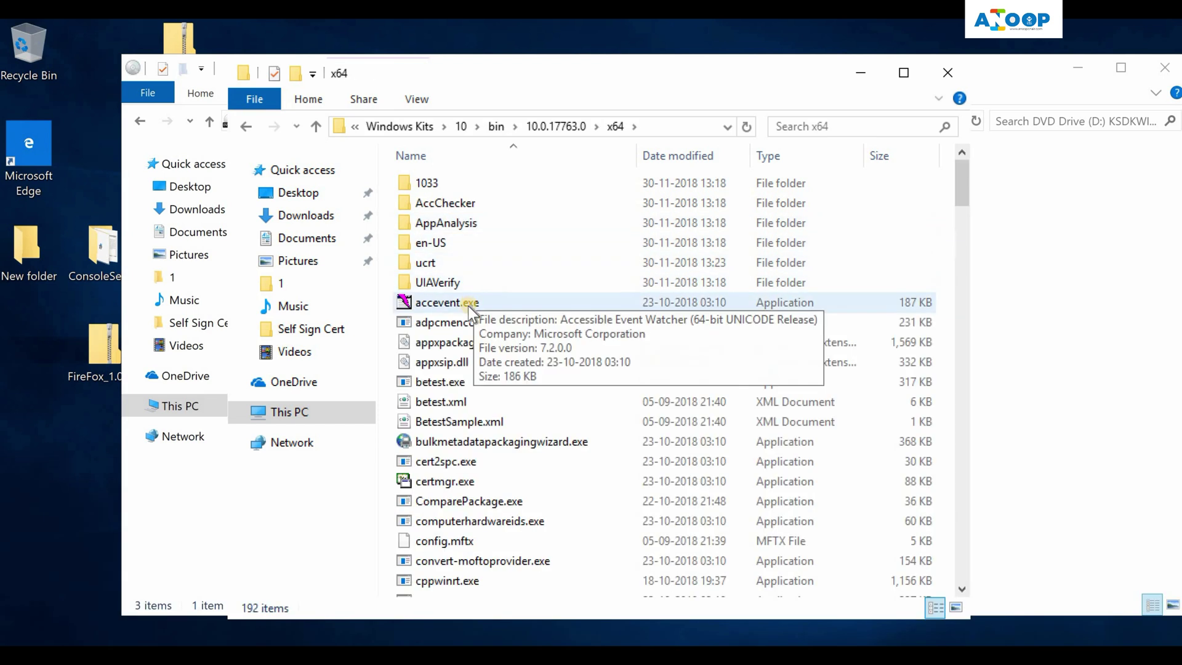
Launch accevent.exe from the x64 folder to view the tool, and close it
double_click(468, 303)
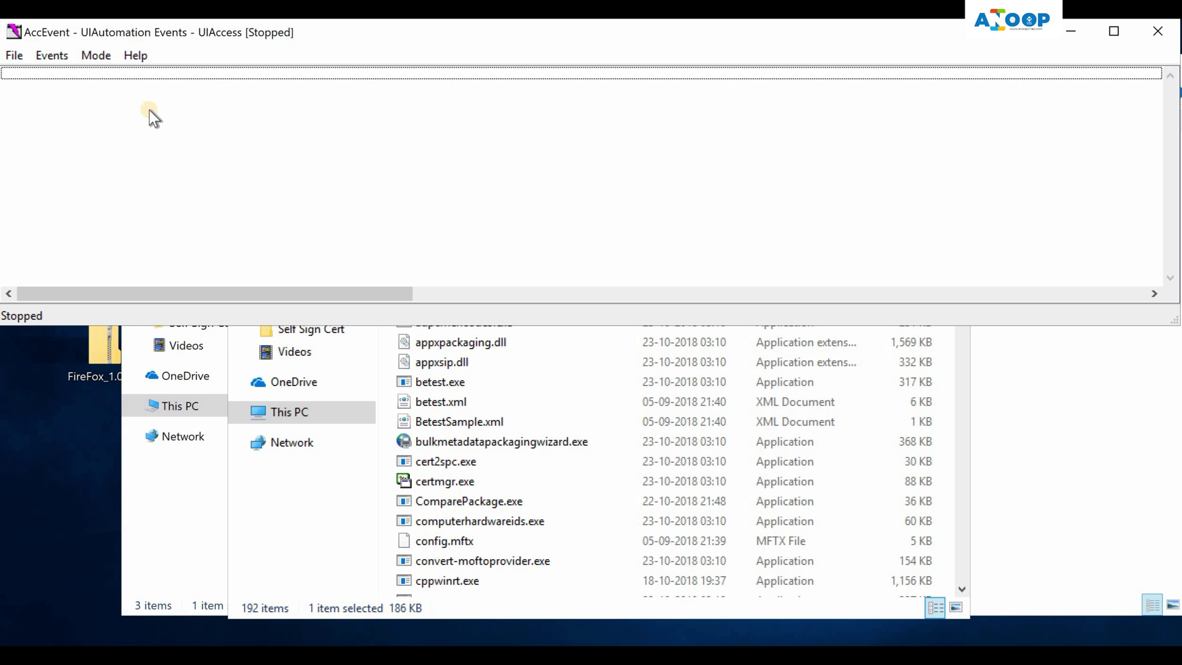
double_click(13, 32)
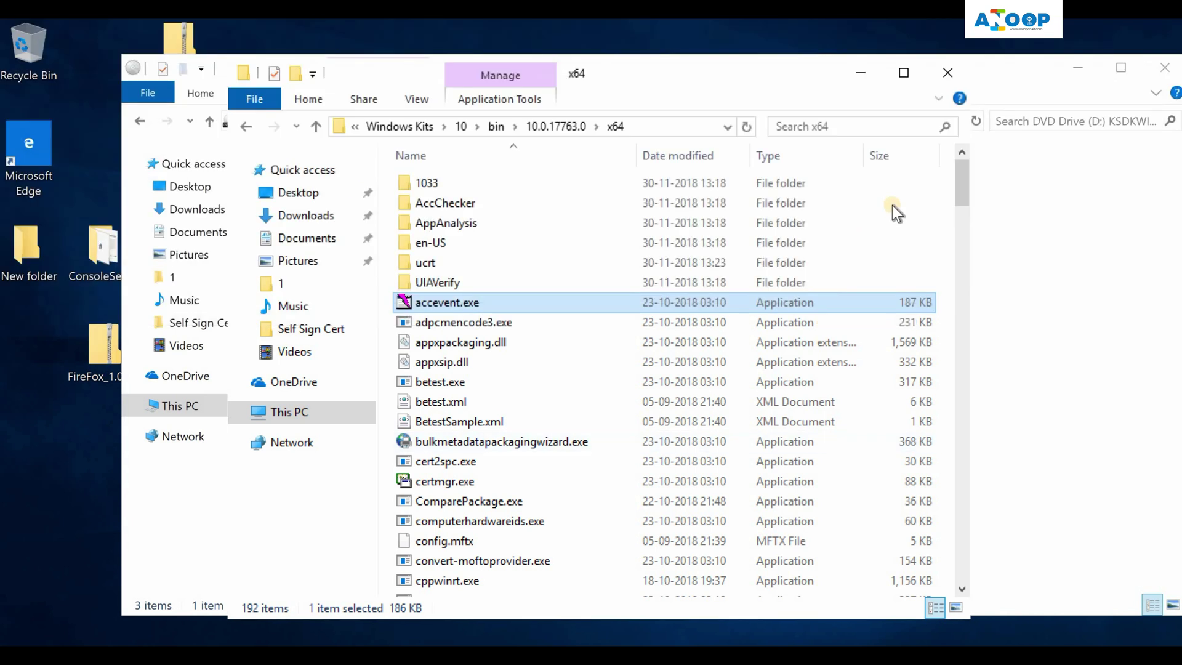
Search the x64 folder for *.exe files
click(849, 123)
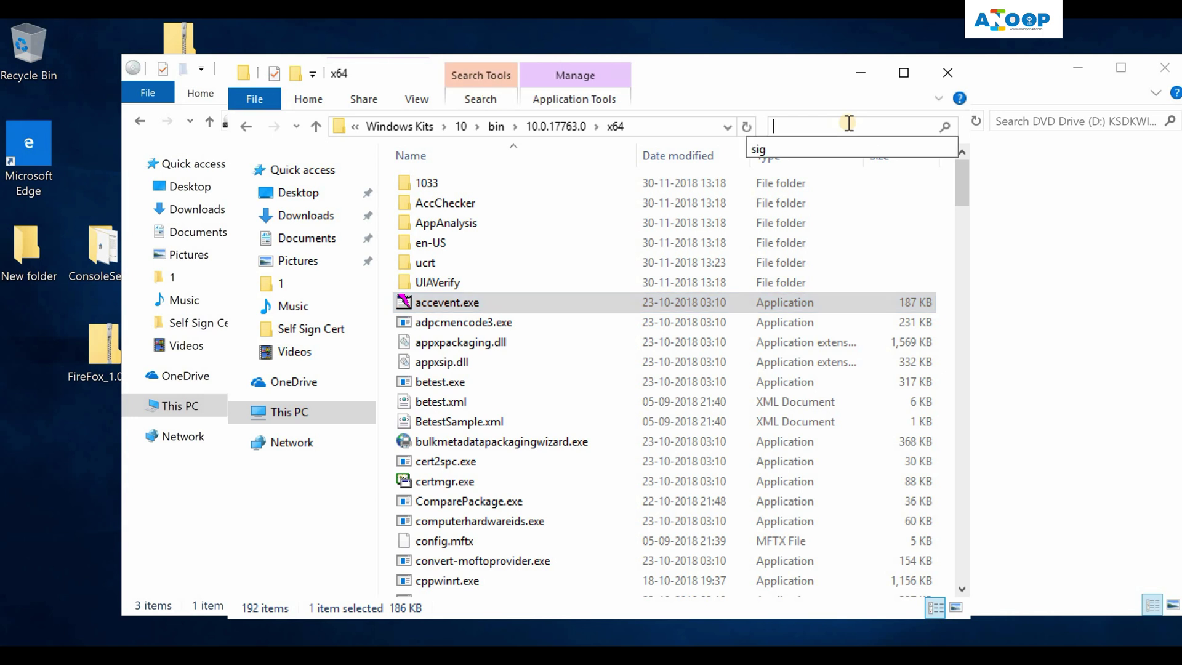
text(*.exe)
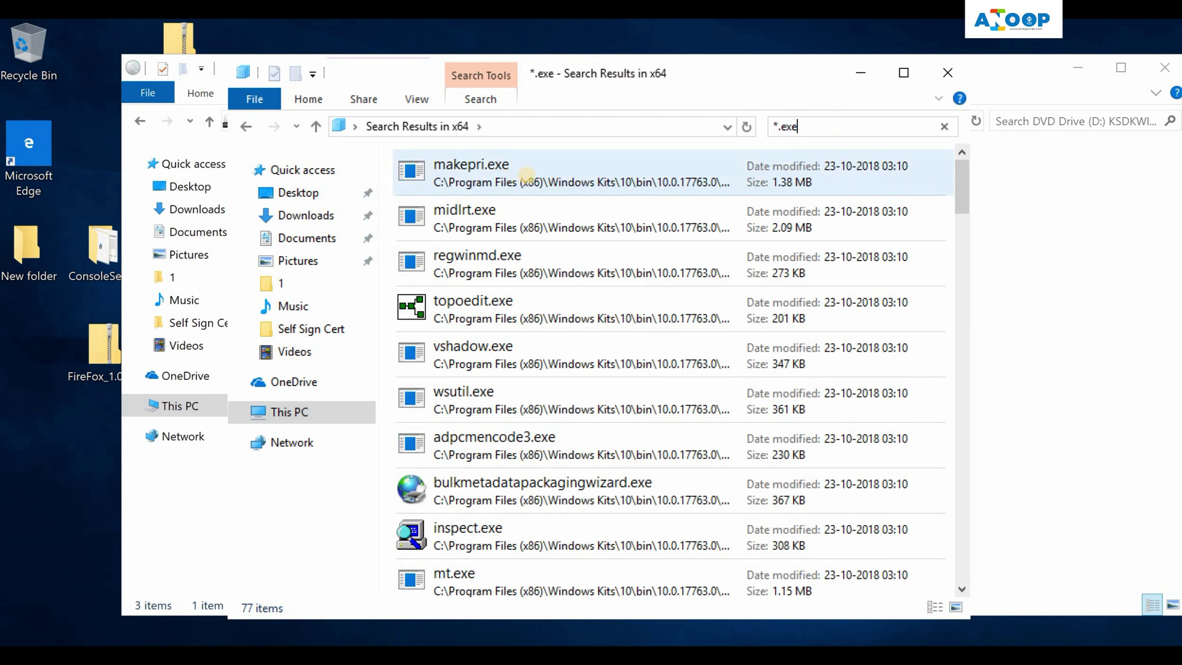
Open topoedit.exe from the search results, look at its help options, and close it
click(608, 308)
right_click(608, 308)
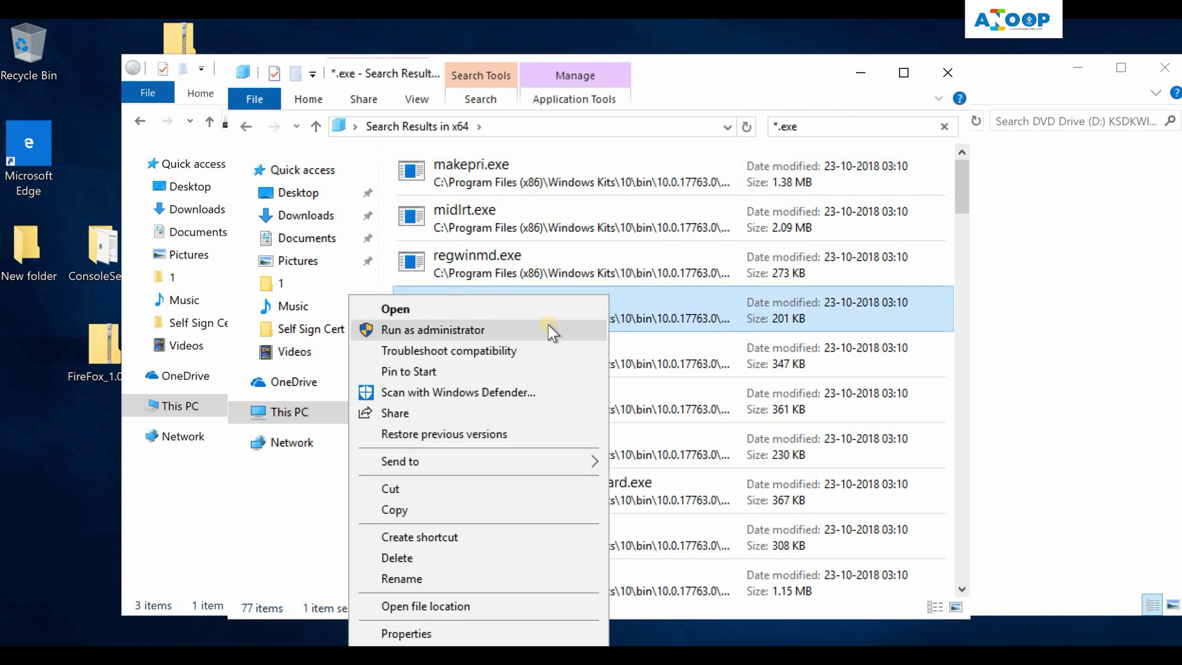
click(540, 310)
click(277, 129)
click(314, 172)
click(410, 212)
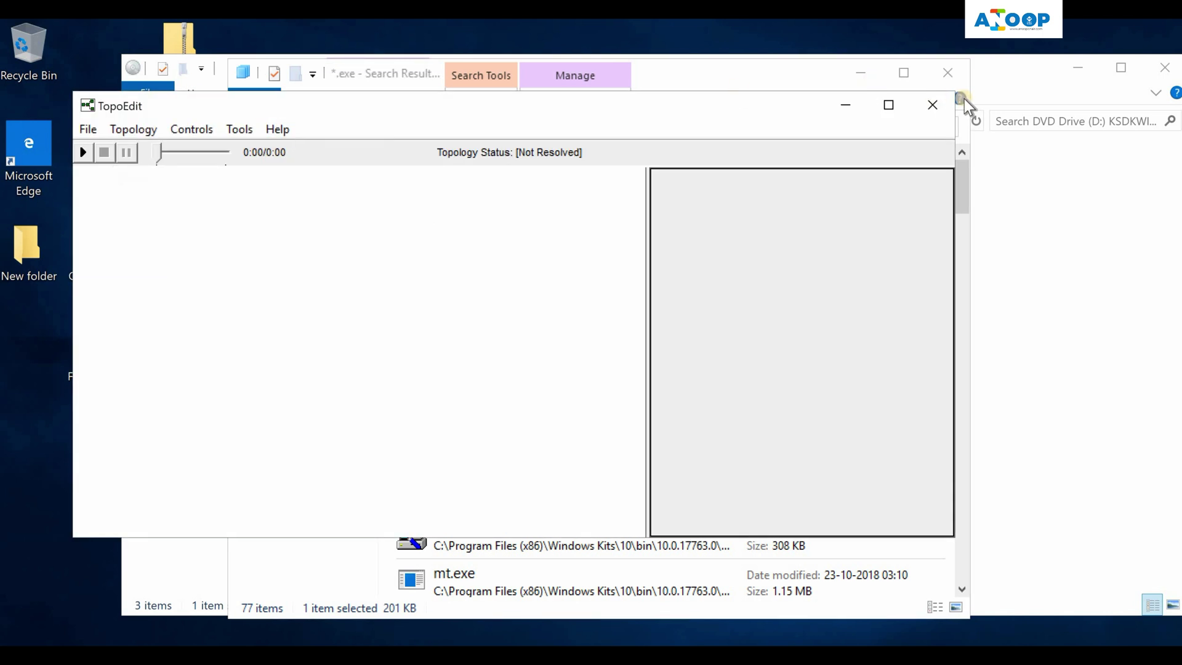
click(937, 107)
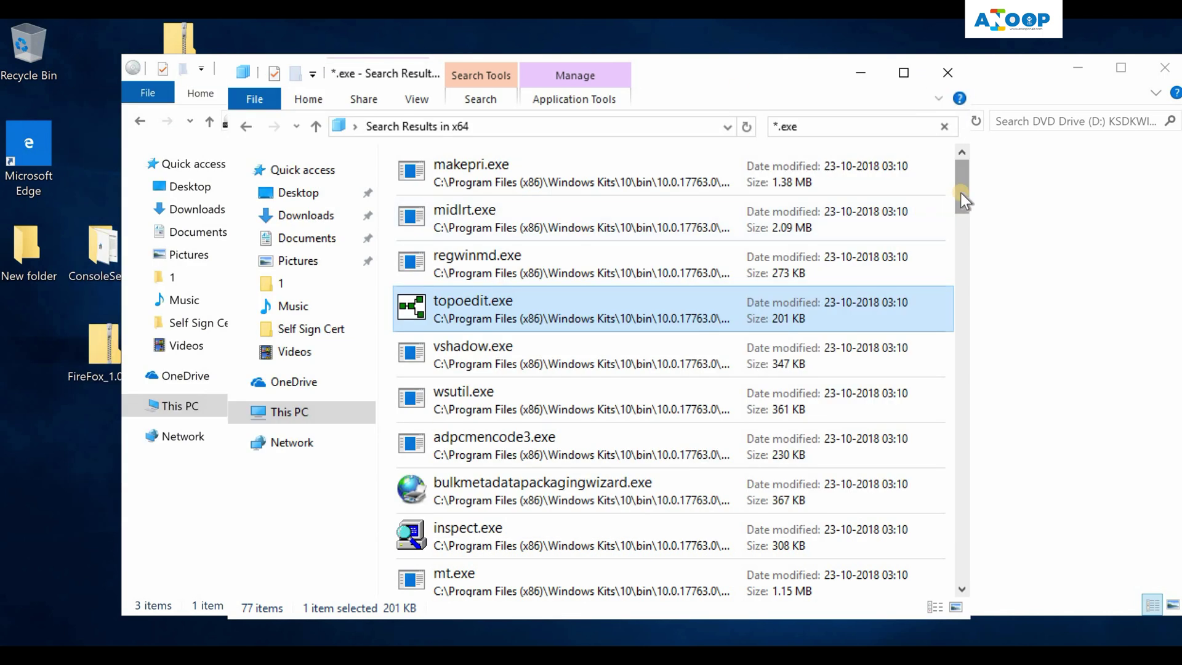
Find signtool.exe among the executables and run it
drag(960, 193, 956, 258)
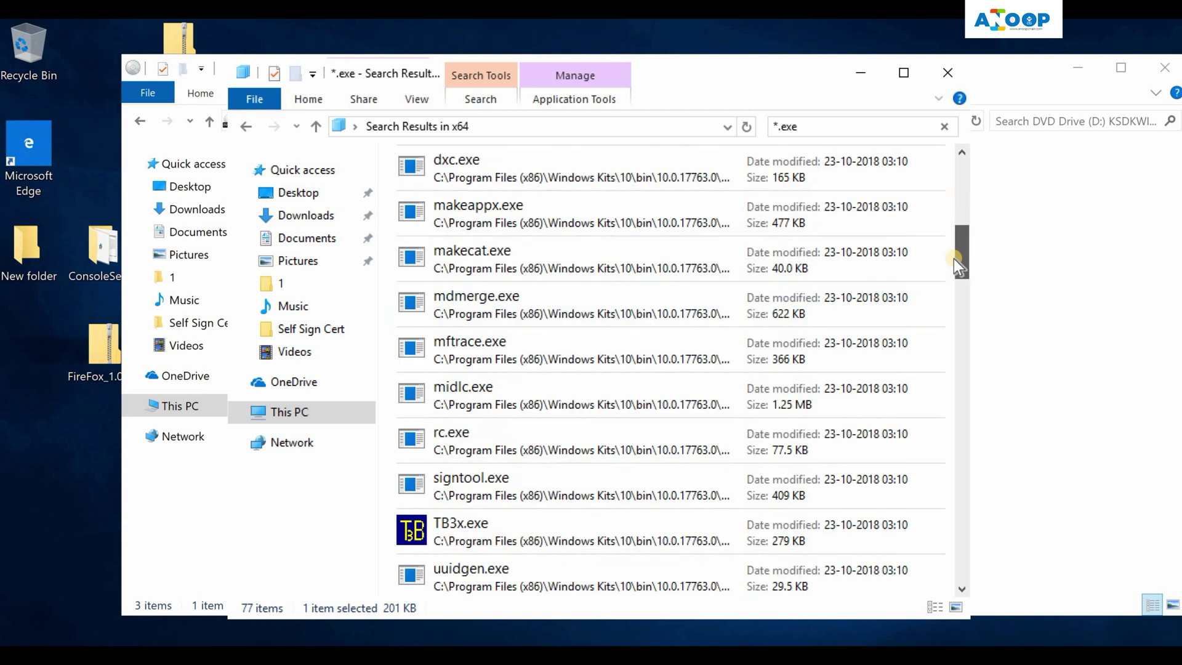
click(493, 525)
click(537, 486)
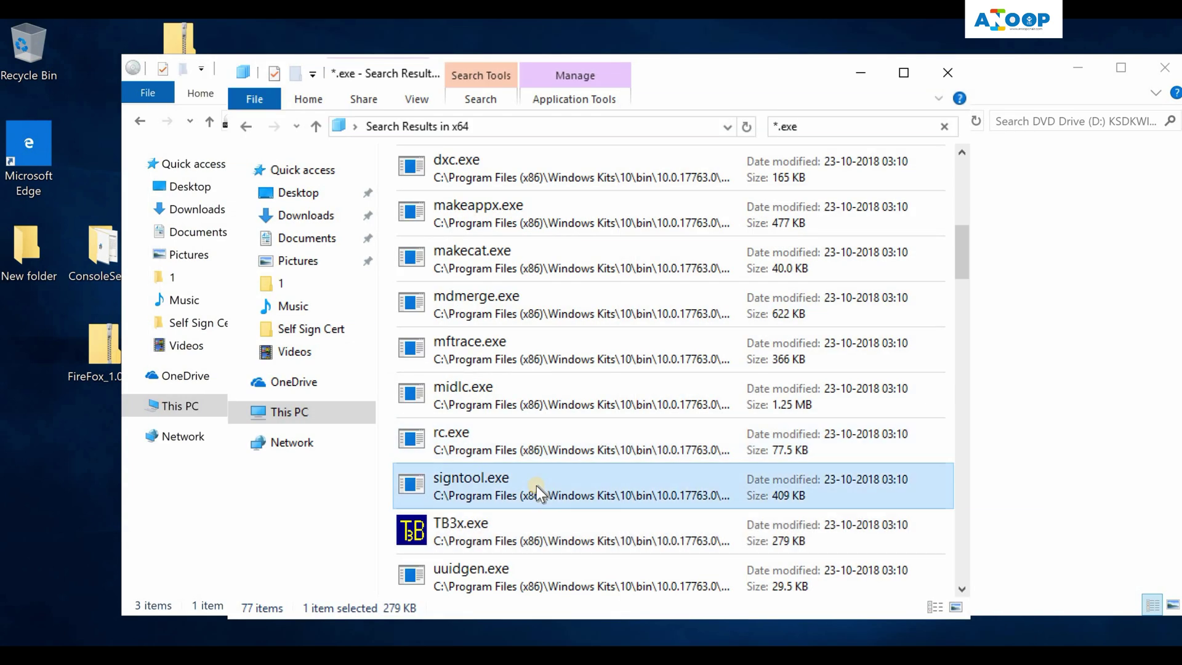
double_click(537, 486)
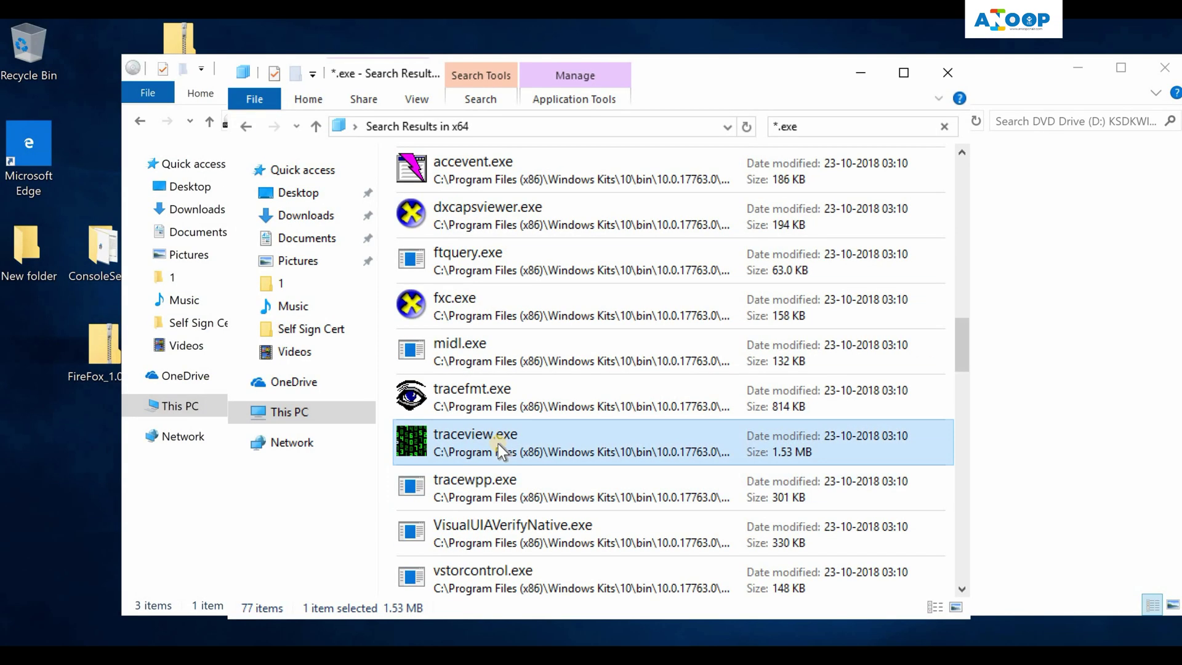
Open traceview.exe from the search results
right_click(497, 445)
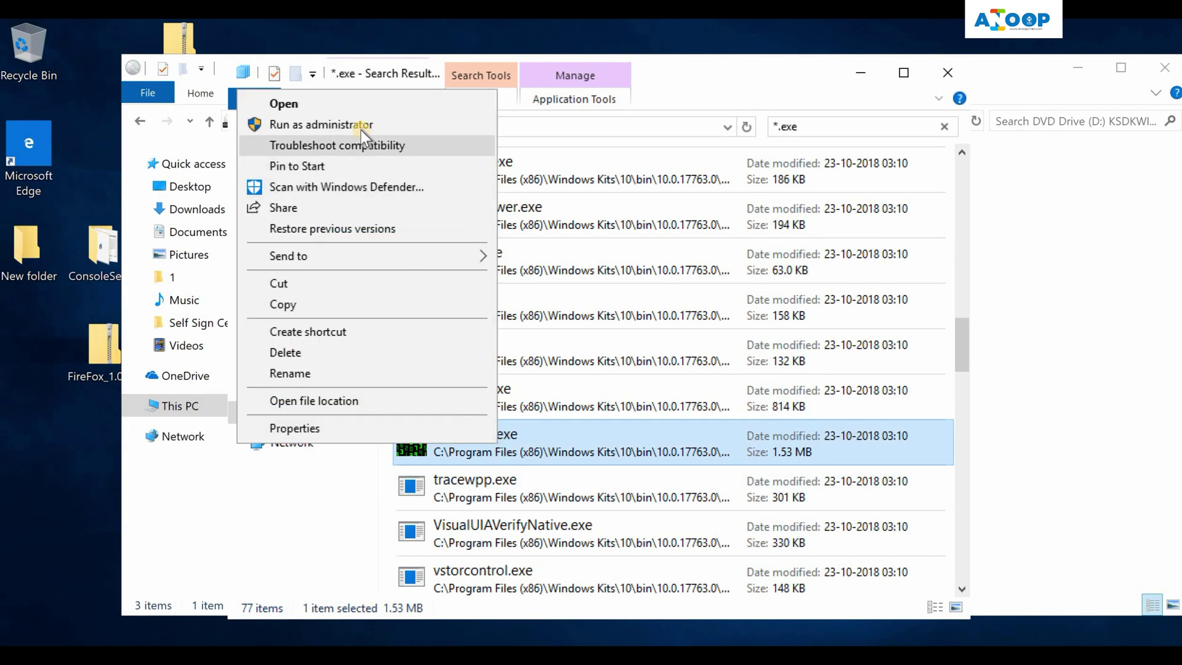
click(349, 105)
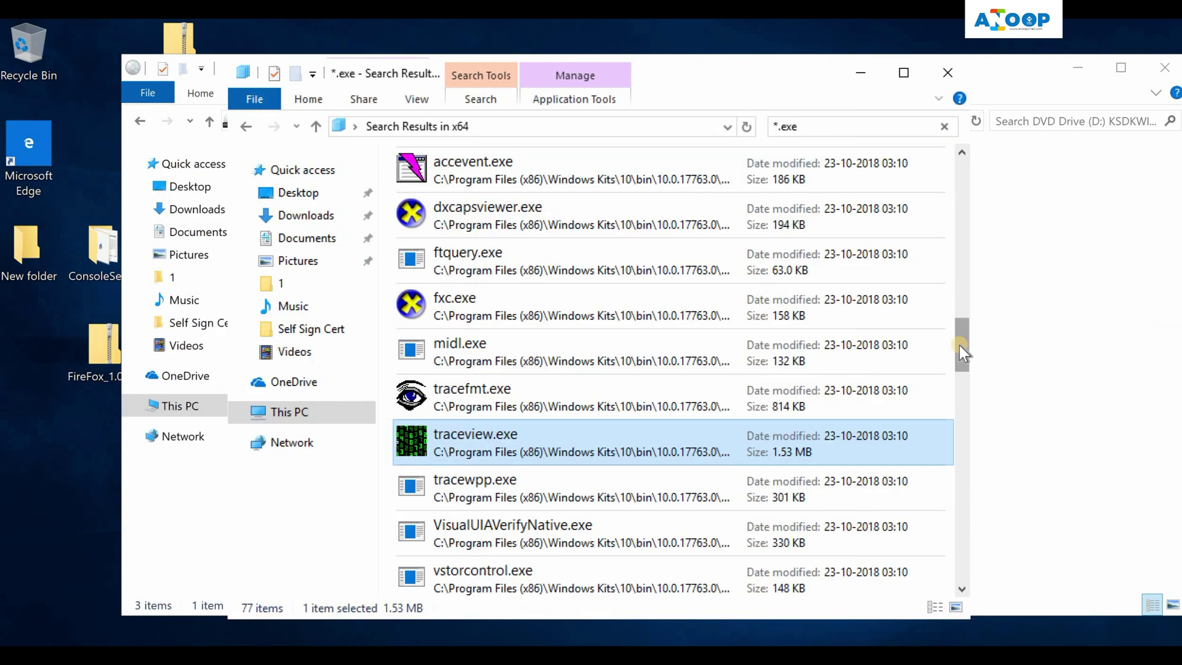
Find oleview.exe further down the results, launch it, and dismiss its DLL registration warning
drag(959, 350, 958, 424)
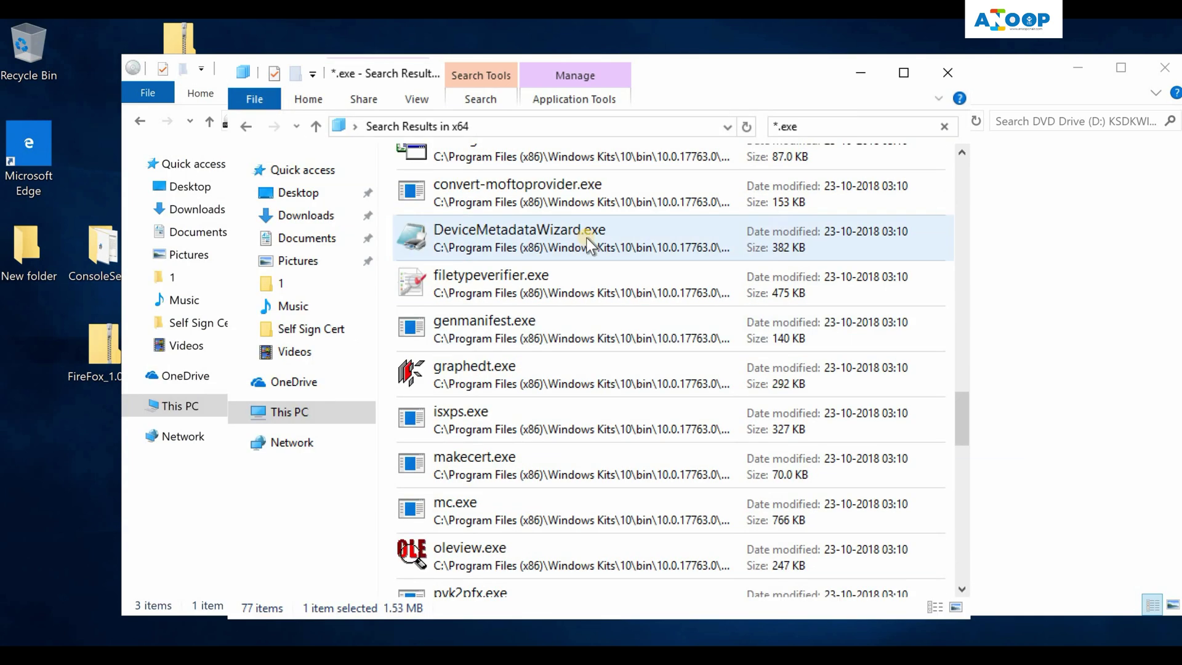
click(586, 237)
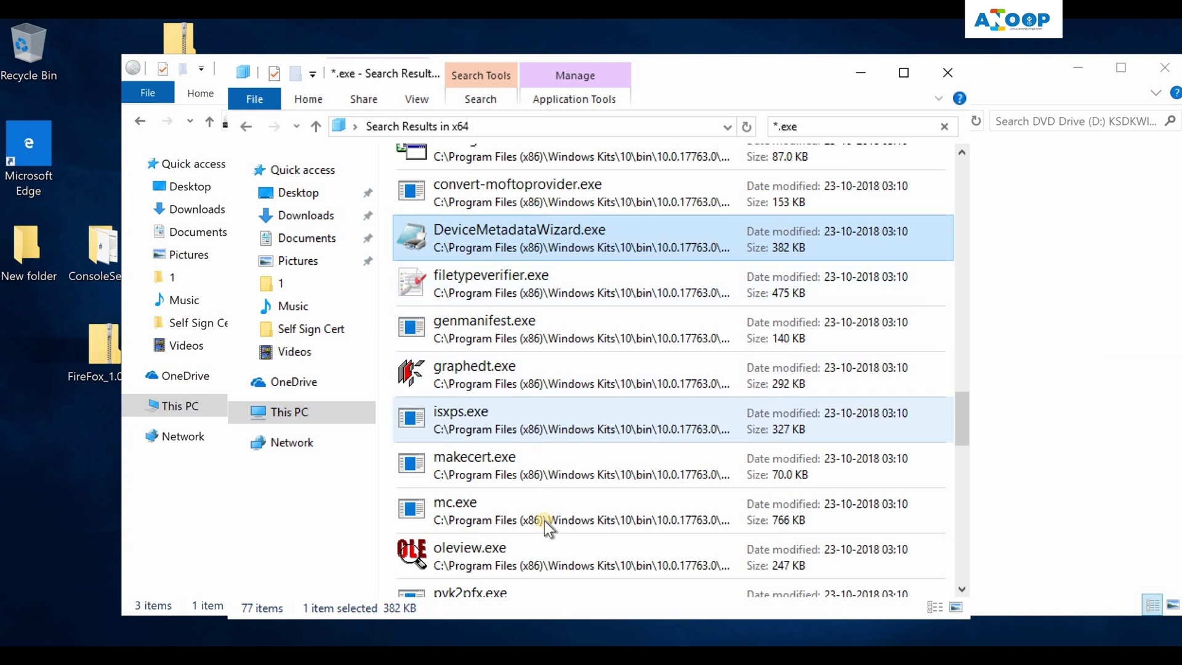
double_click(537, 552)
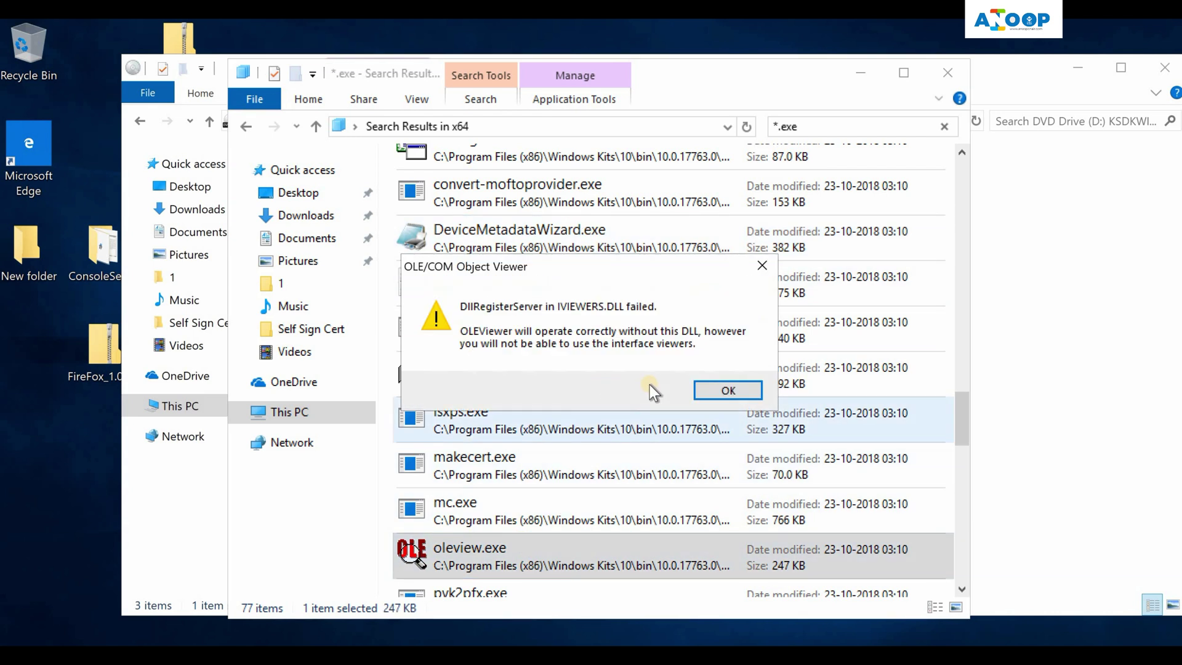
key(Return)
Select graphedt.exe, look through the remaining executables, and minimize the search results window
click(492, 368)
drag(960, 425, 951, 575)
click(861, 72)
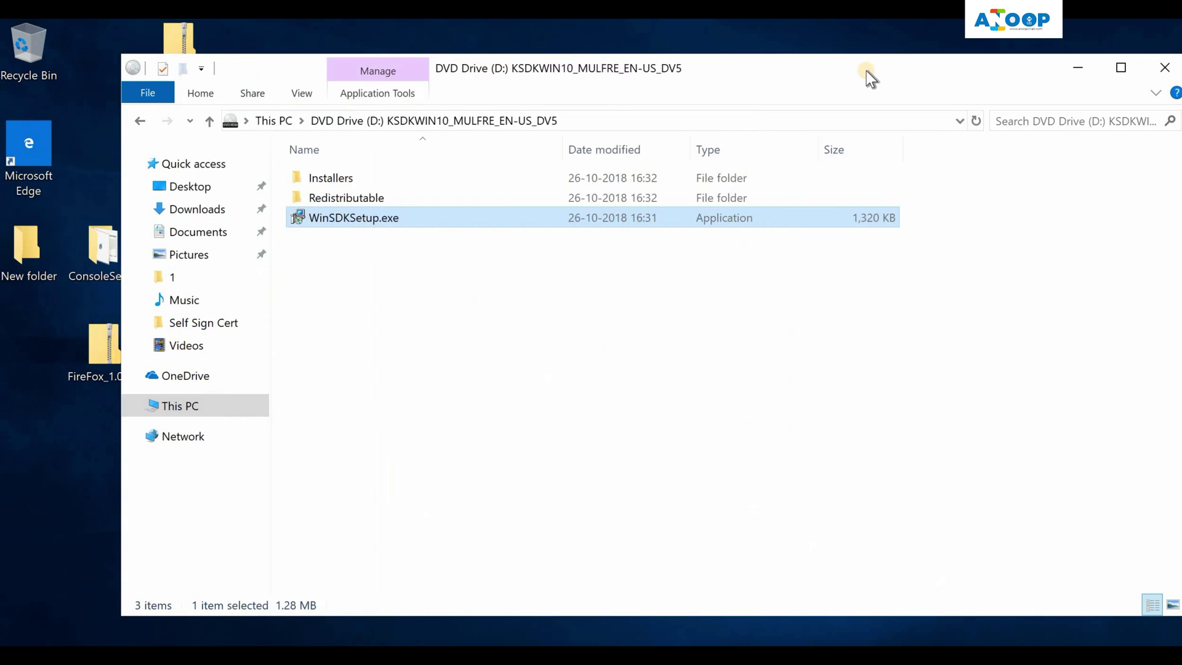